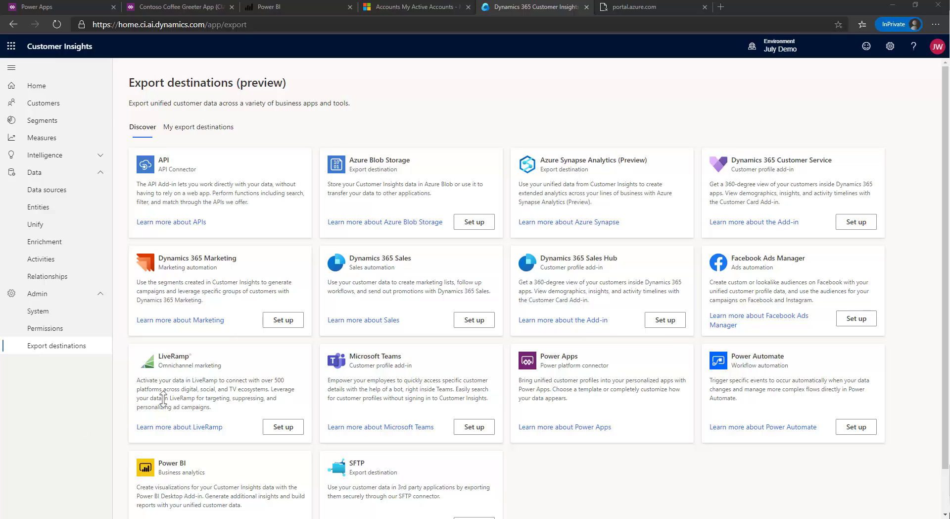
Step: Scroll the Export destinations catalog down to reach the SFTP connector
scroll(262, 378, down, 1)
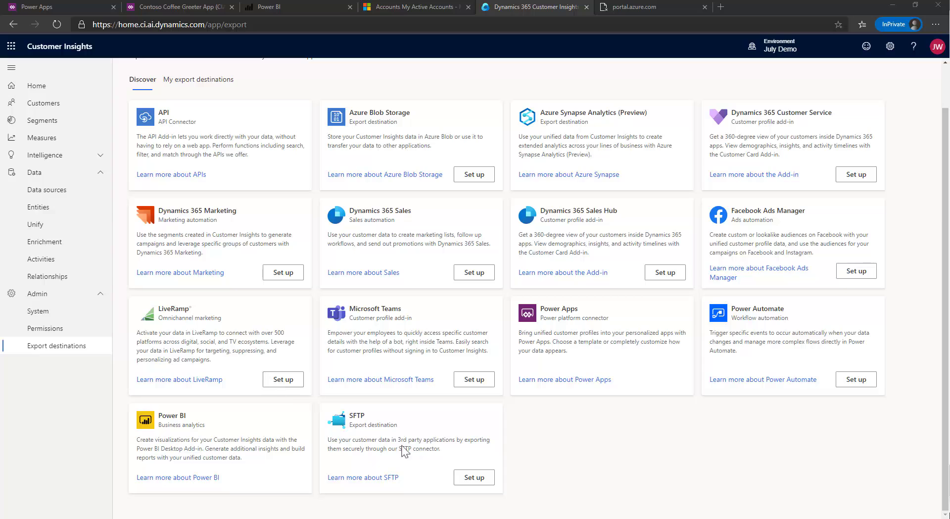
Step: Open the SFTP setup, enter display name 'GCP SFTP Server', and copy the GCP VM's external IP
click(467, 478)
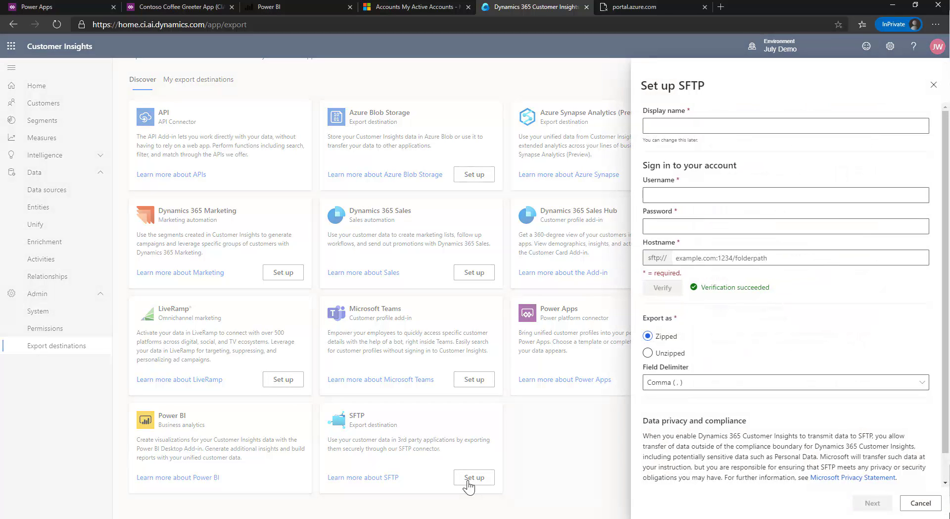
click(651, 127)
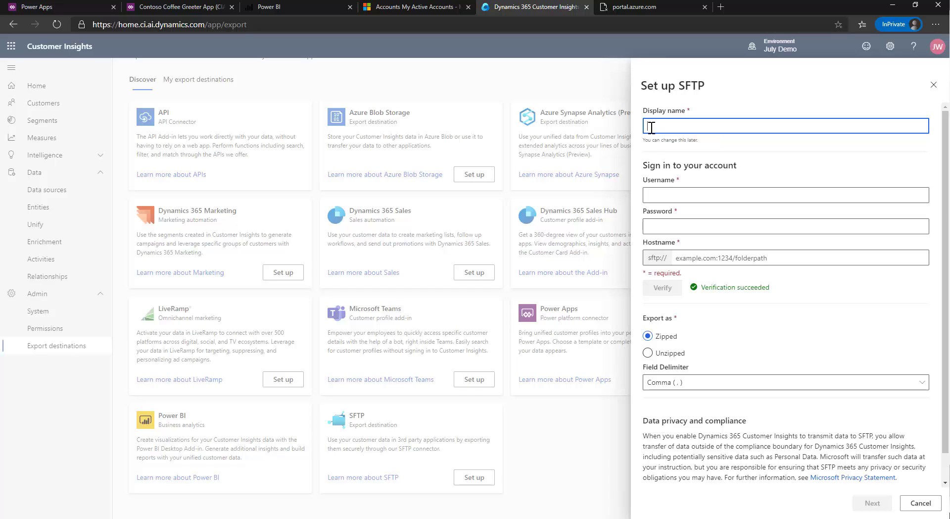
text(CCP SFTP Server)
click(653, 128)
key(BackSpace)
text(G)
key(alt+Tab)
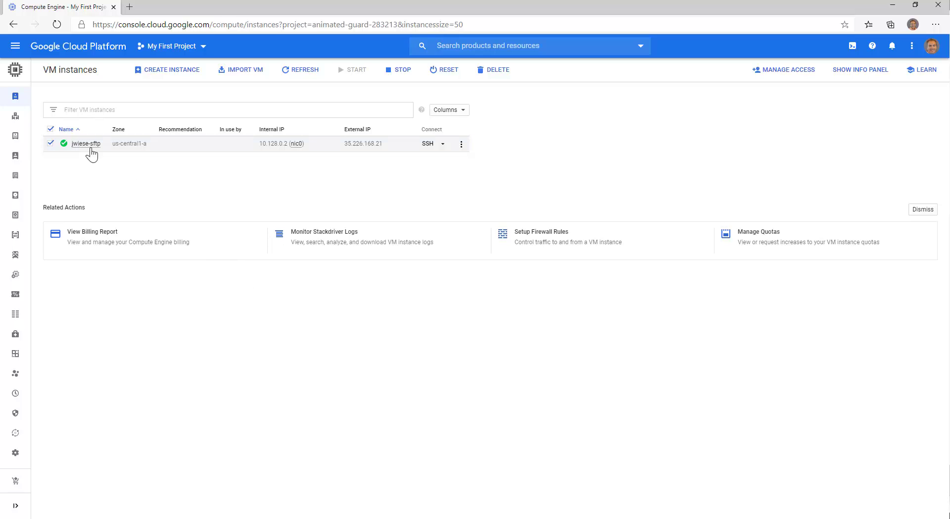
click(389, 145)
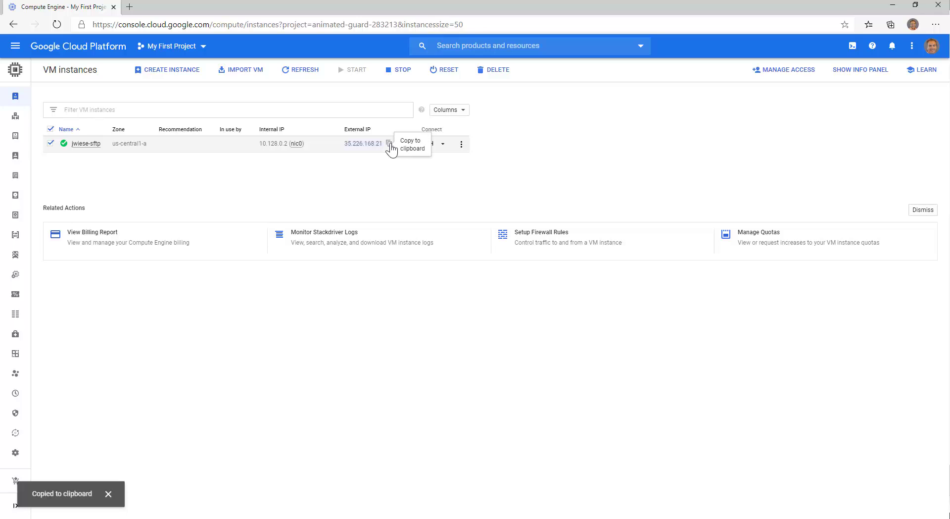
Step: Set hostname 35.226.168.21/CIStuff and enter the SFTP username and password
key(alt+Tab)
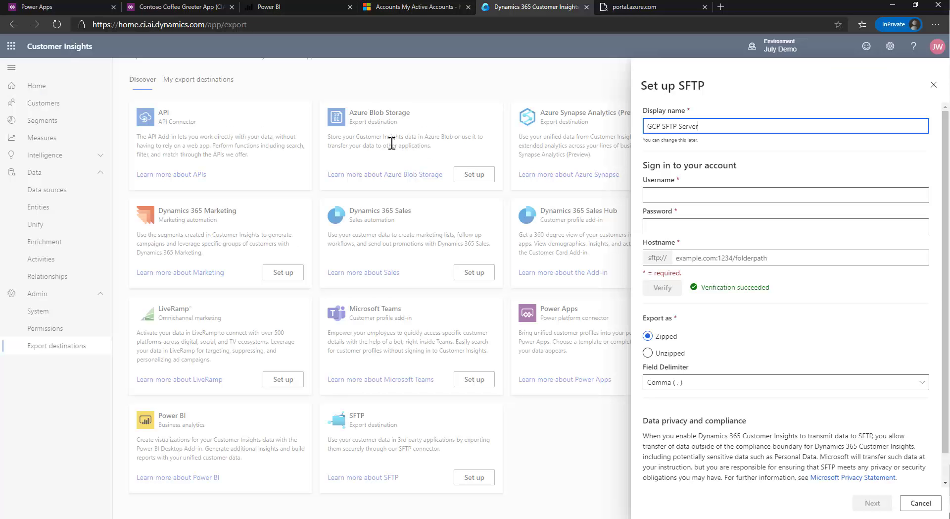
click(695, 257)
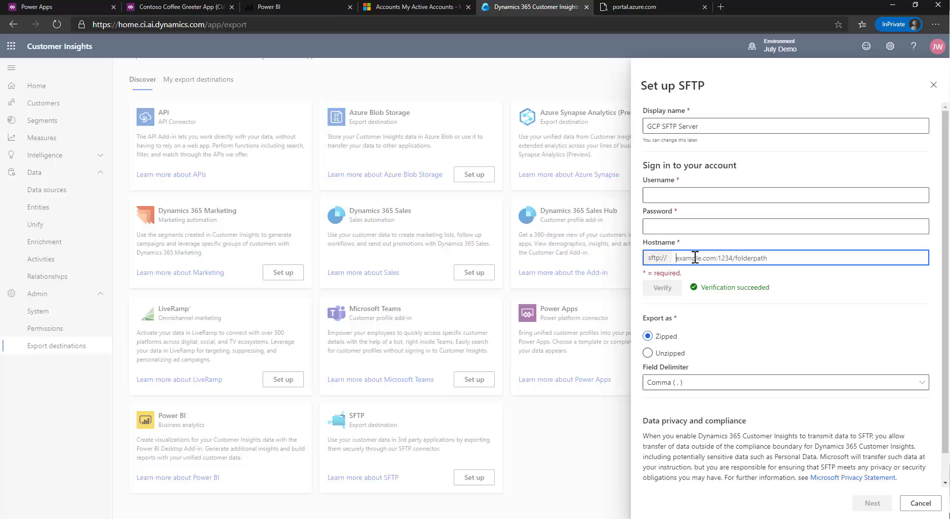
key(ctrl+v)
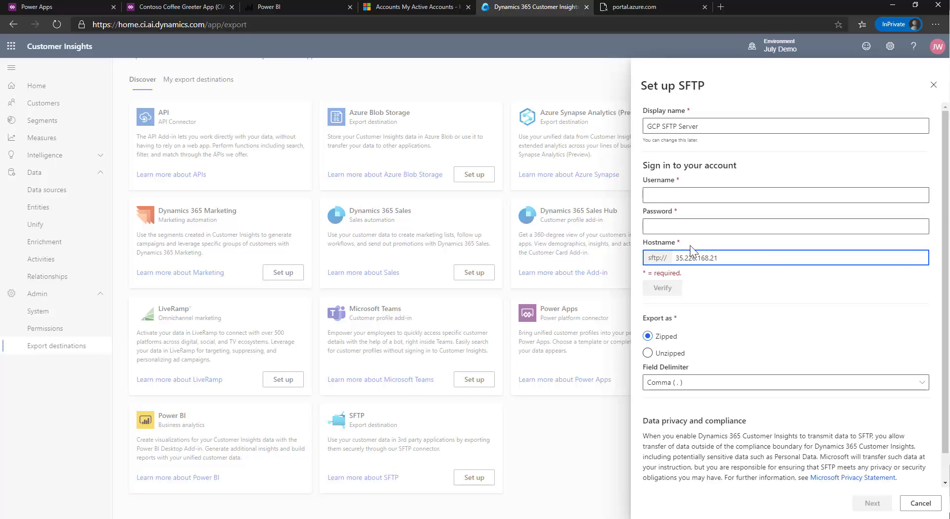
click(674, 194)
text(CIDemo)
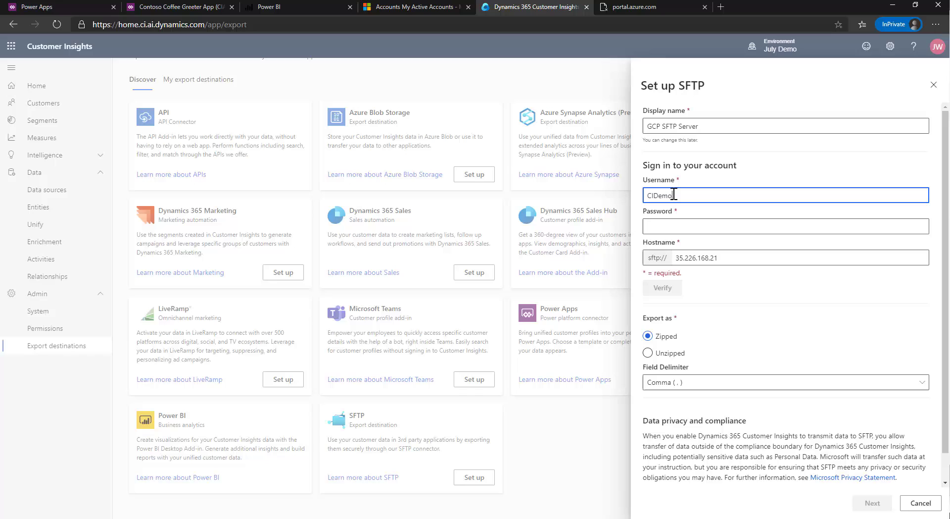
key(Tab)
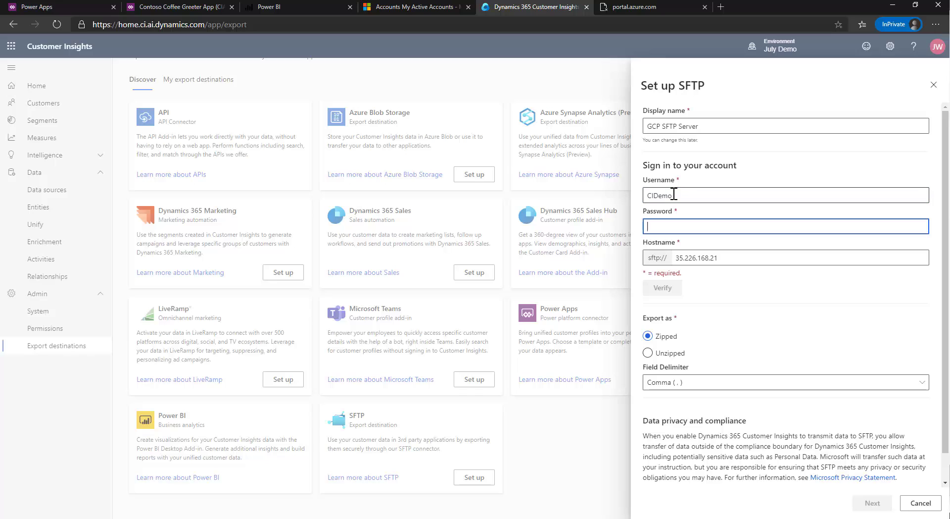
text(••••••••••)
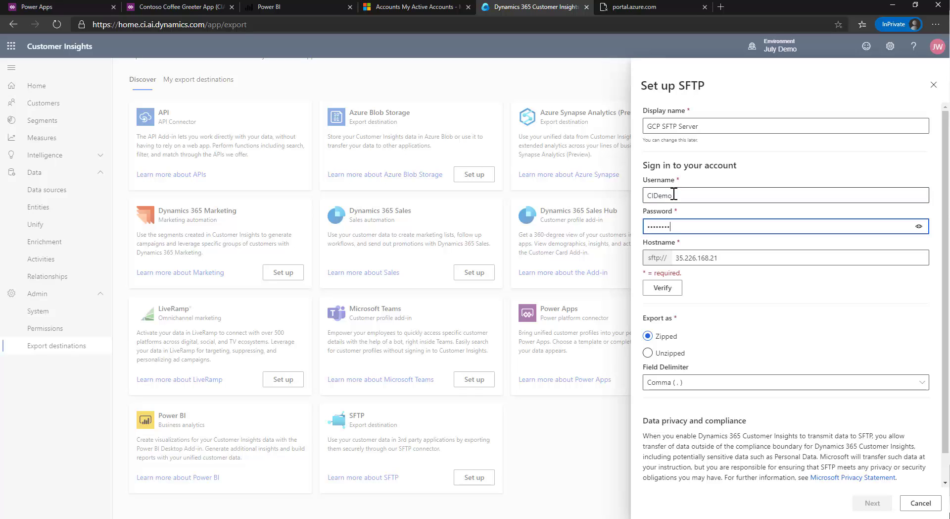
text(•)
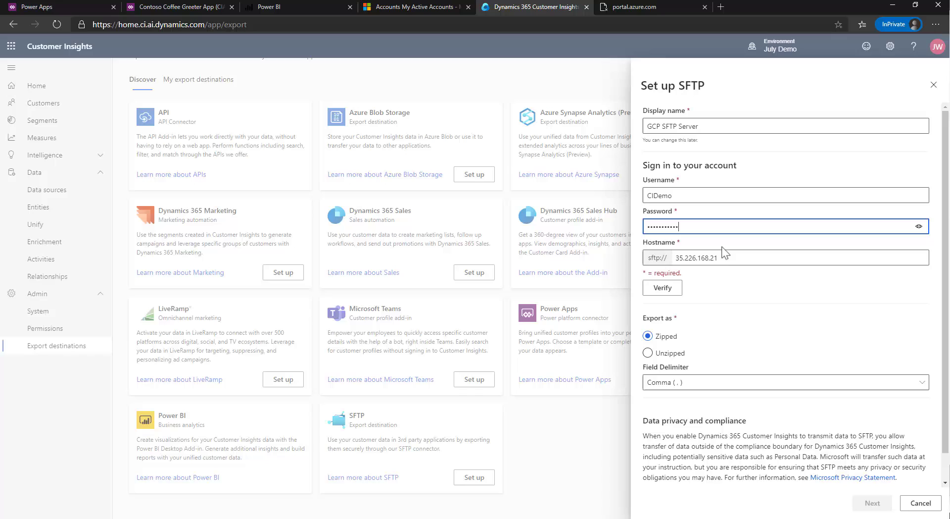
click(734, 258)
text(/)
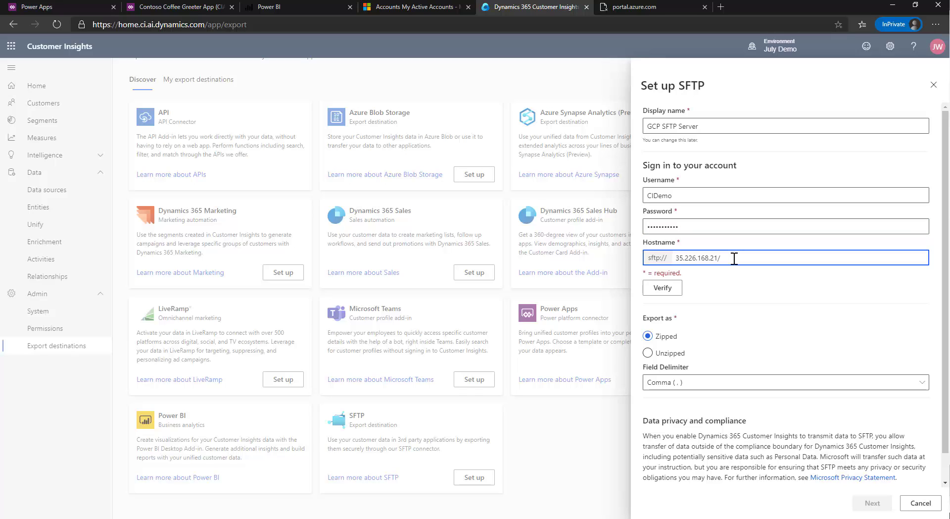
text(CIStuff)
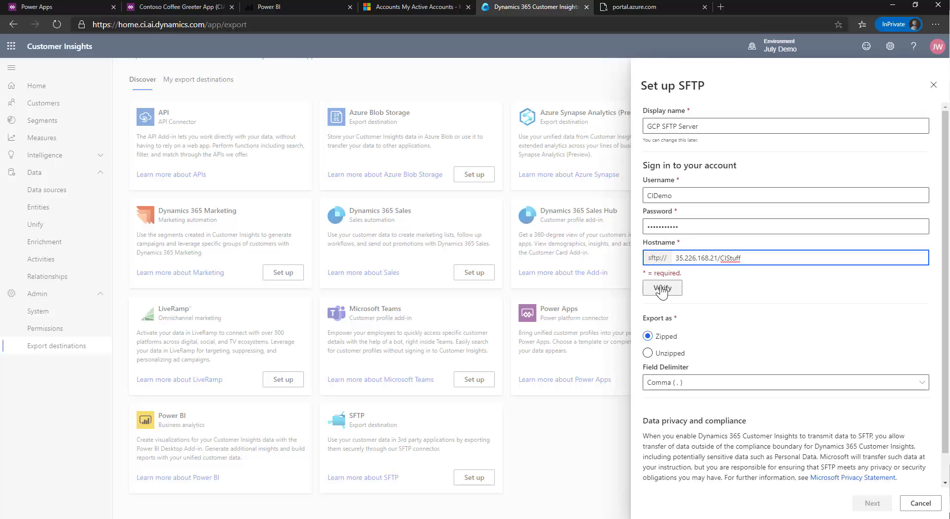
Step: Verify the SFTP connection and set Export as to Unzipped
click(662, 290)
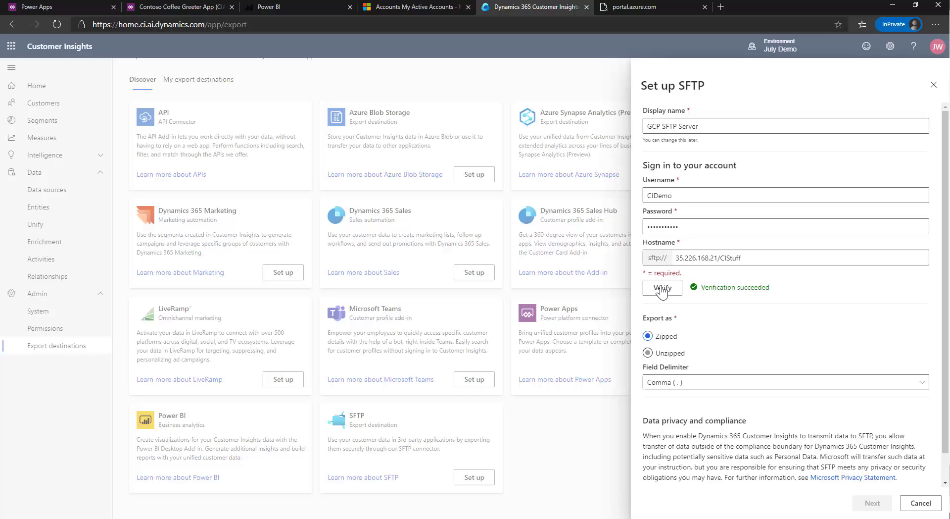
click(648, 353)
scroll(767, 425, down, 1)
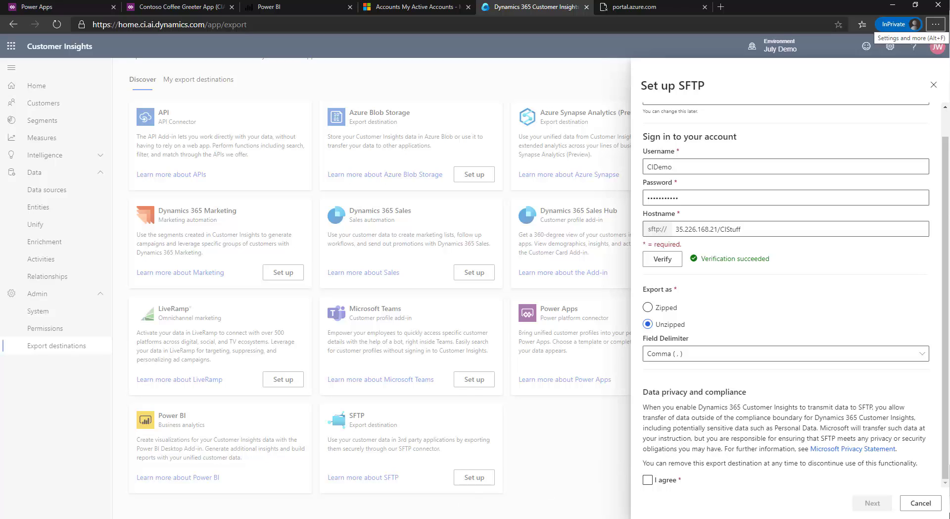
key(alt+Tab)
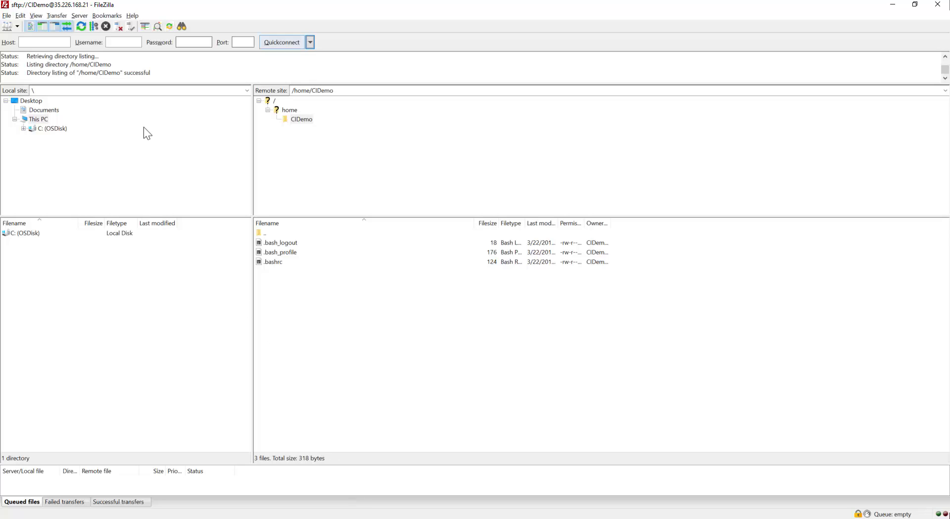
scroll(117, 78, up, 3)
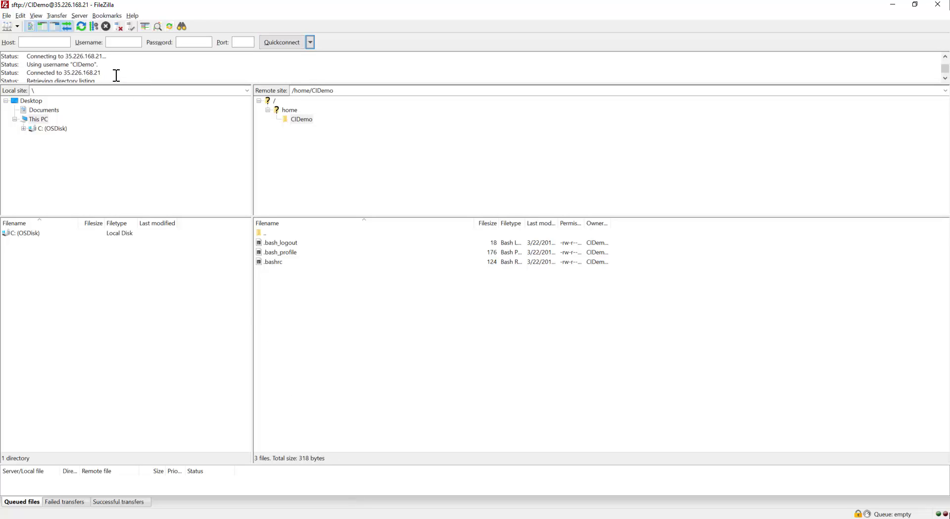
mouse_move(101, 73)
mouse_down()
mouse_move(59, 75)
mouse_move(87, 61)
mouse_up()
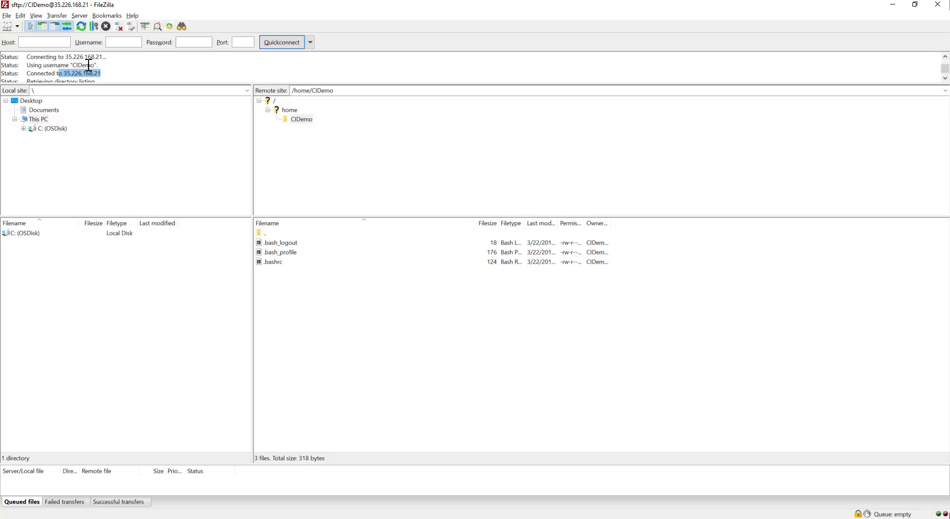
double_click(88, 65)
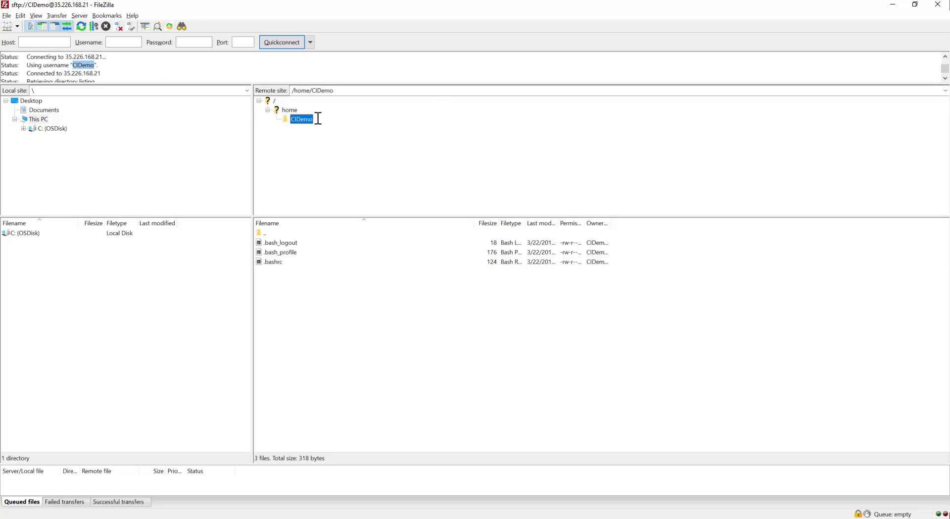
click(892, 6)
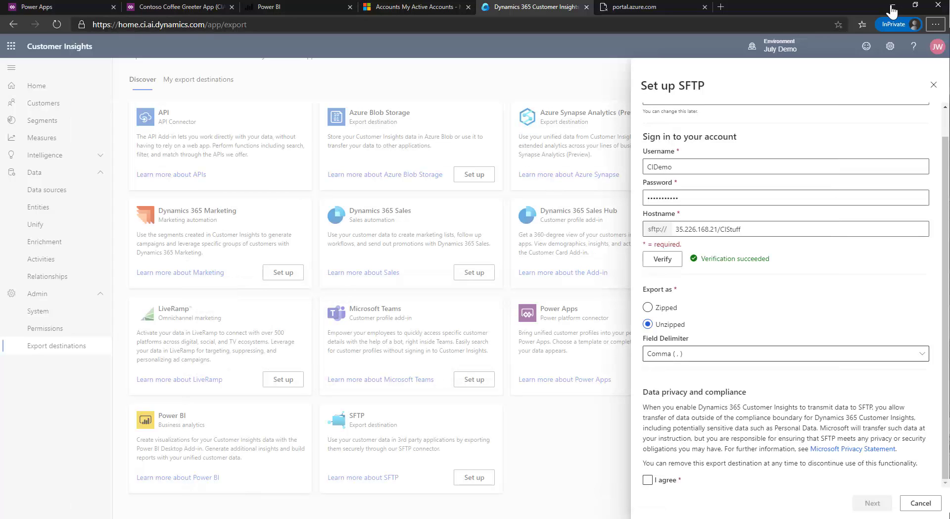
Step: Keep the comma delimiter, choose Zipped, and accept the data privacy terms
click(682, 358)
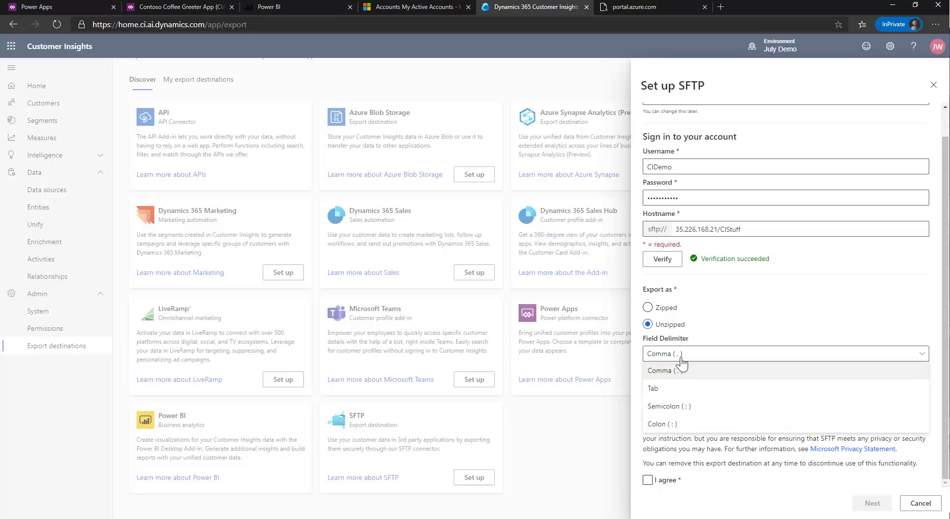
click(722, 311)
click(648, 307)
click(672, 481)
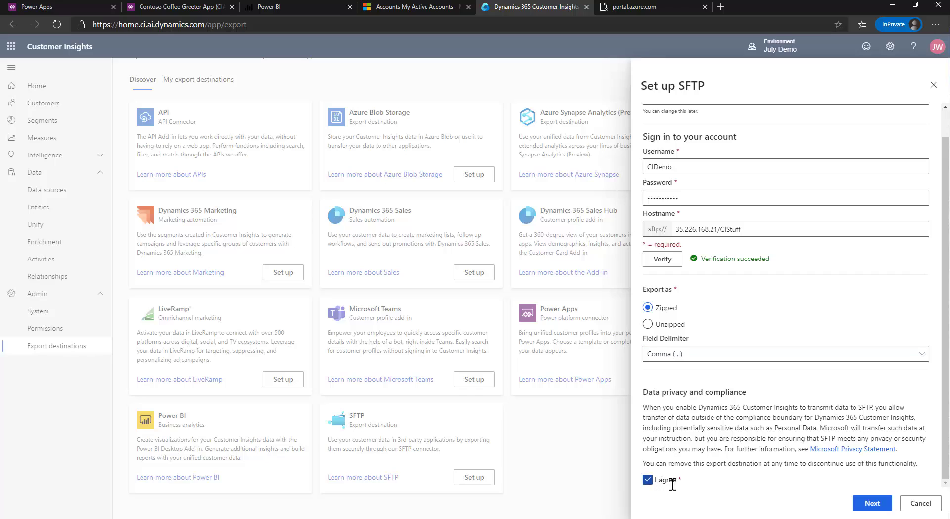
click(868, 503)
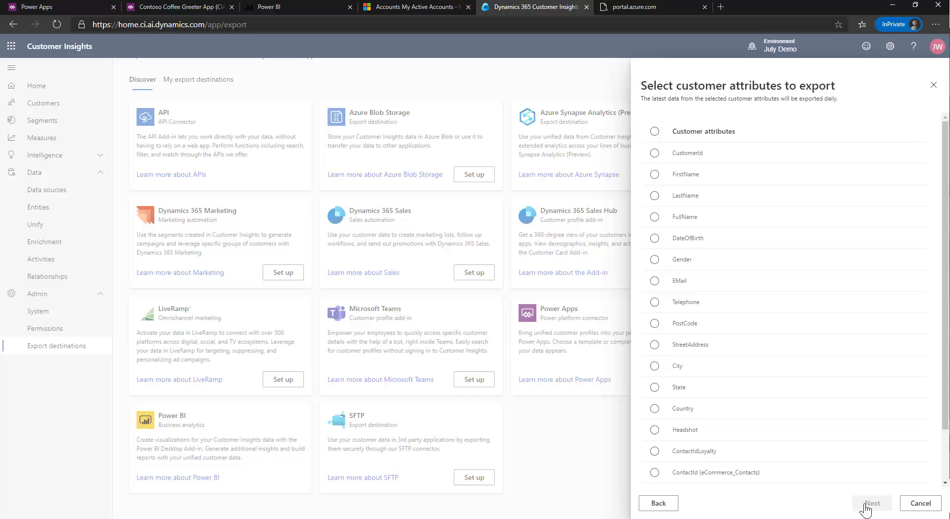
Step: Select all customer attributes and both segments, then save the destination
scroll(759, 367, down, 2)
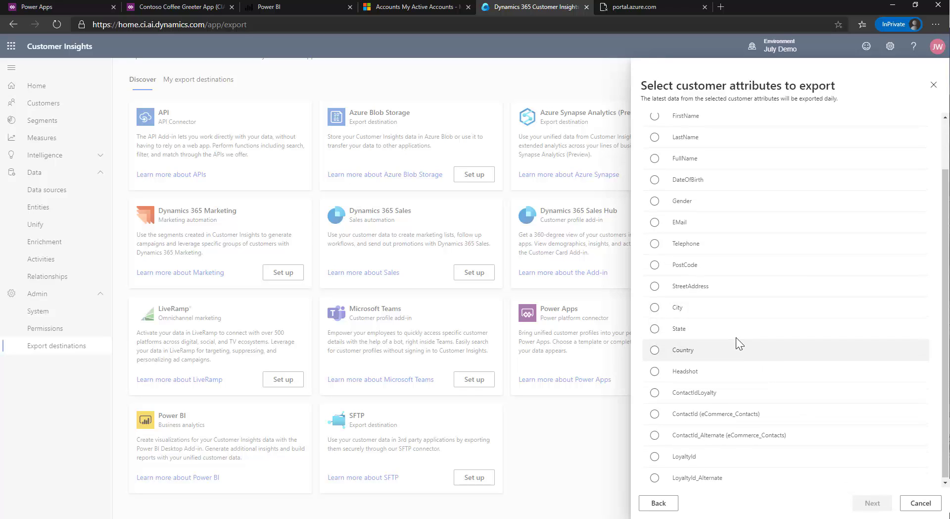
scroll(735, 338, up, 2)
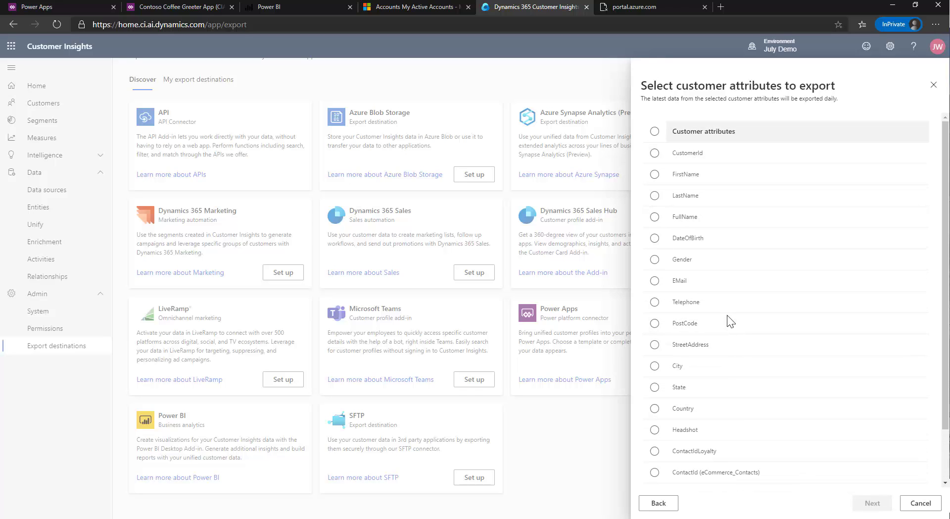
click(655, 131)
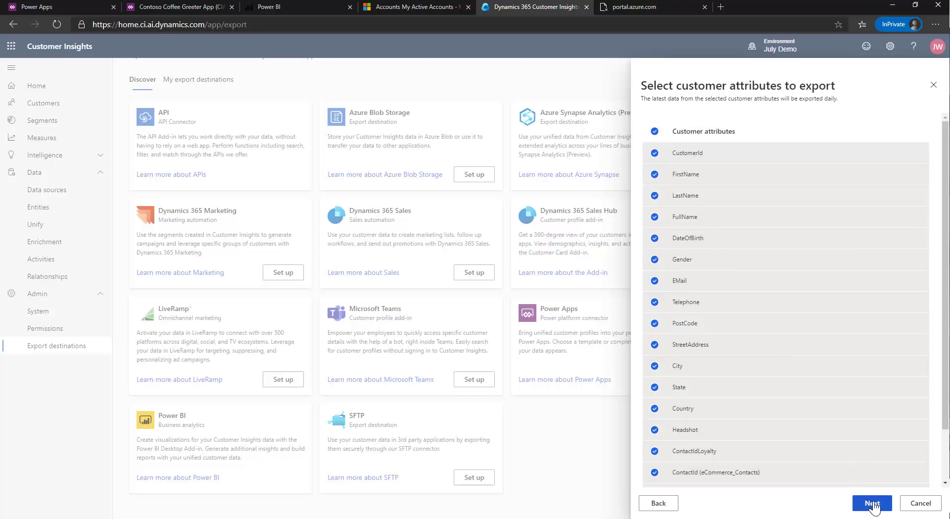
click(872, 503)
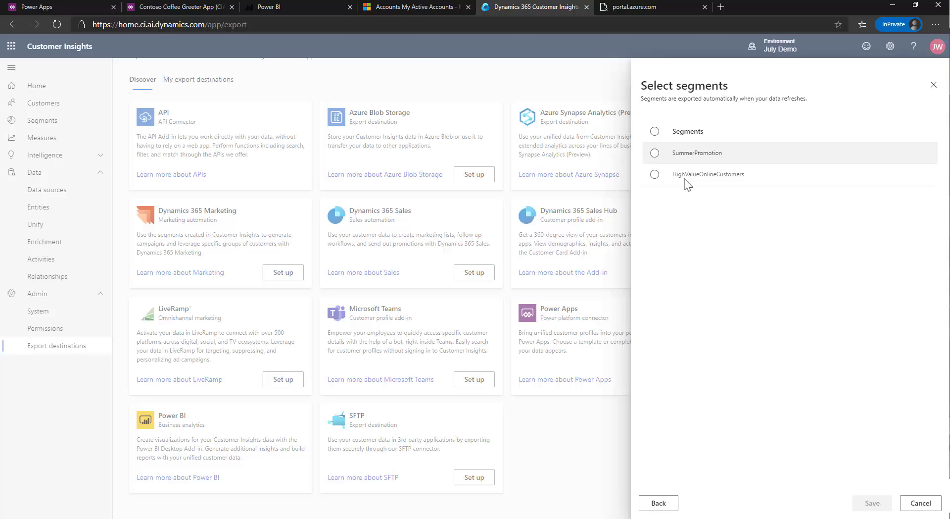
click(655, 131)
click(867, 504)
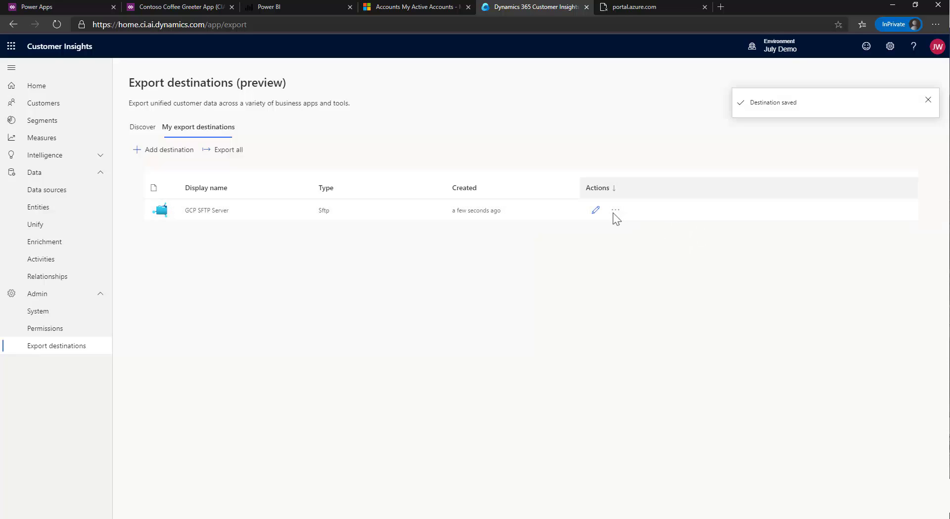
Step: Start an export to GCP SFTP Server from its actions menu, dismissing the notices
click(927, 100)
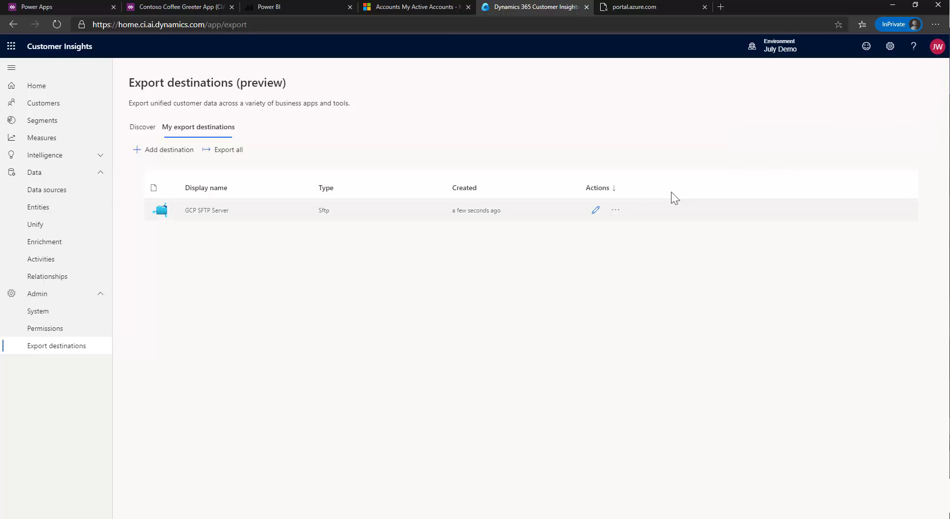
click(615, 211)
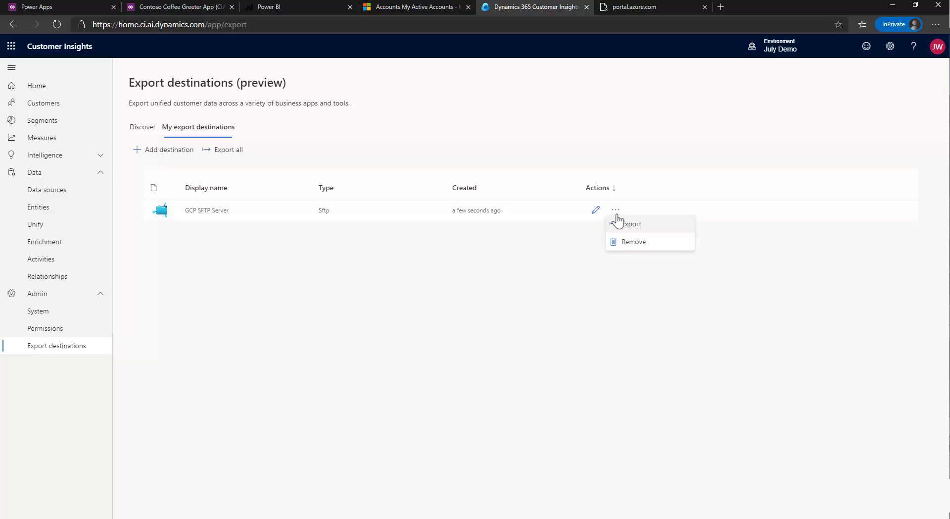
click(626, 225)
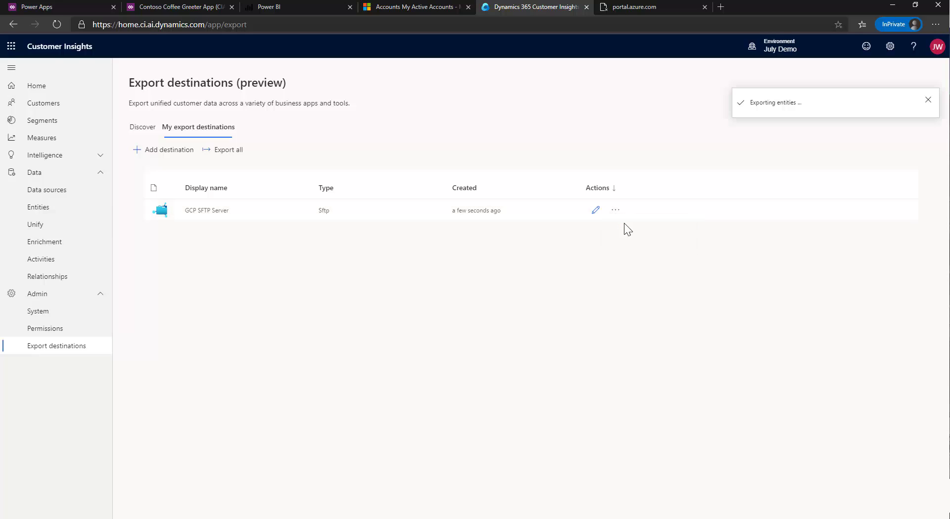
click(928, 100)
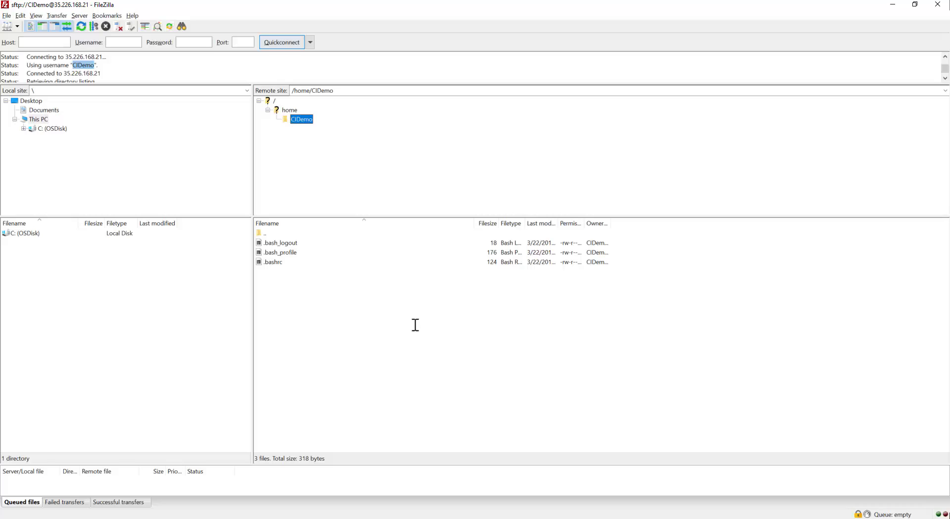
Step: Refresh the CIDemo folder in FileZilla to list the exported .csv.gz segment files
click(291, 118)
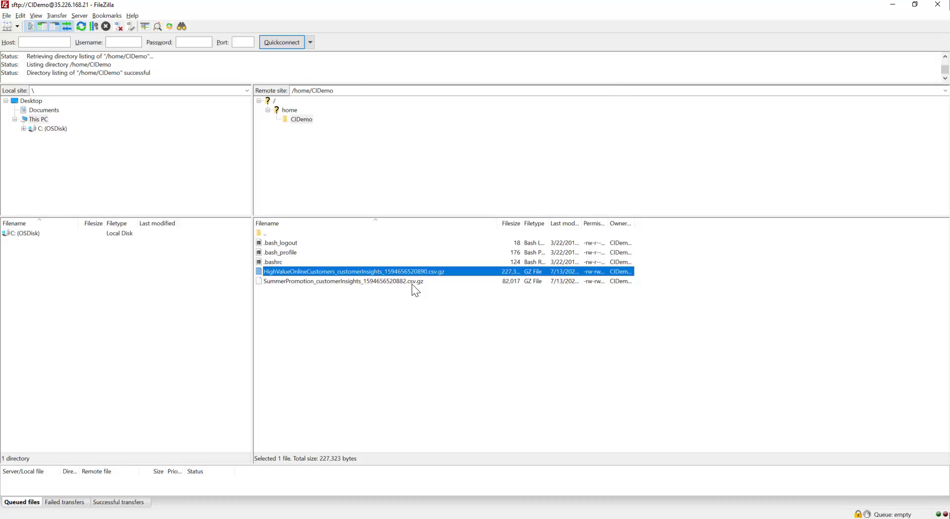
Step: Edit GCP SFTP Server to export Unzipped and save it
key(alt+Tab)
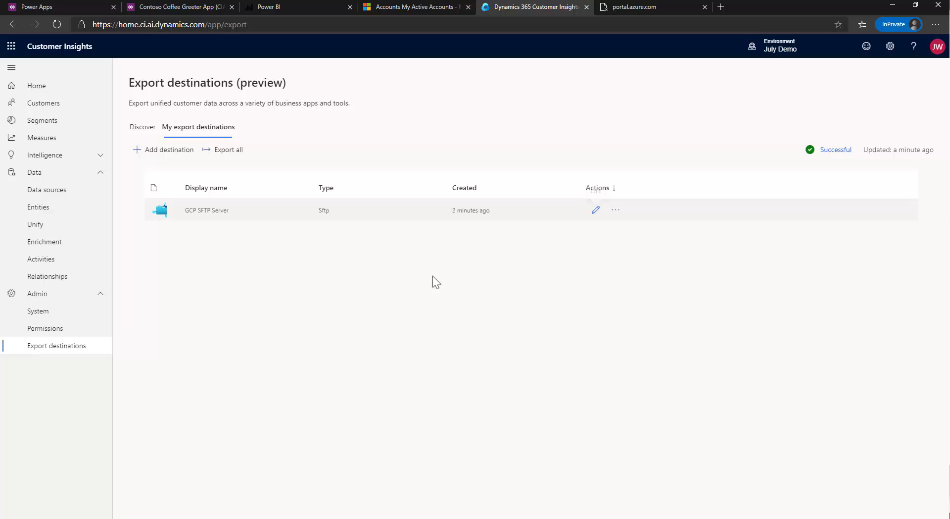
click(595, 212)
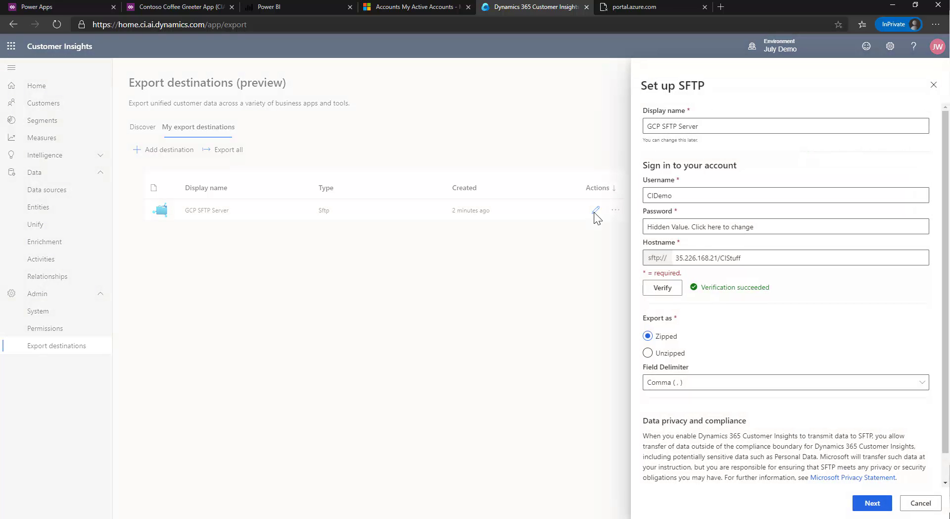
click(647, 352)
click(867, 505)
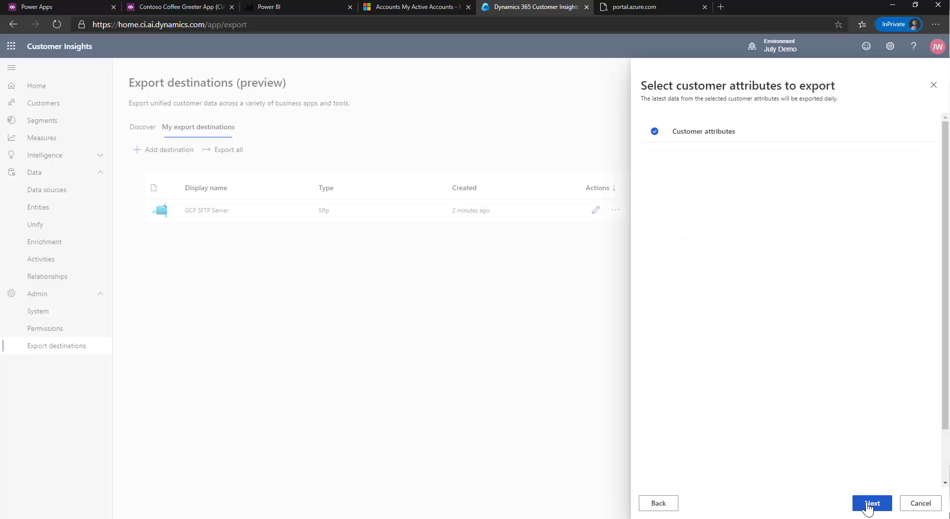
click(866, 506)
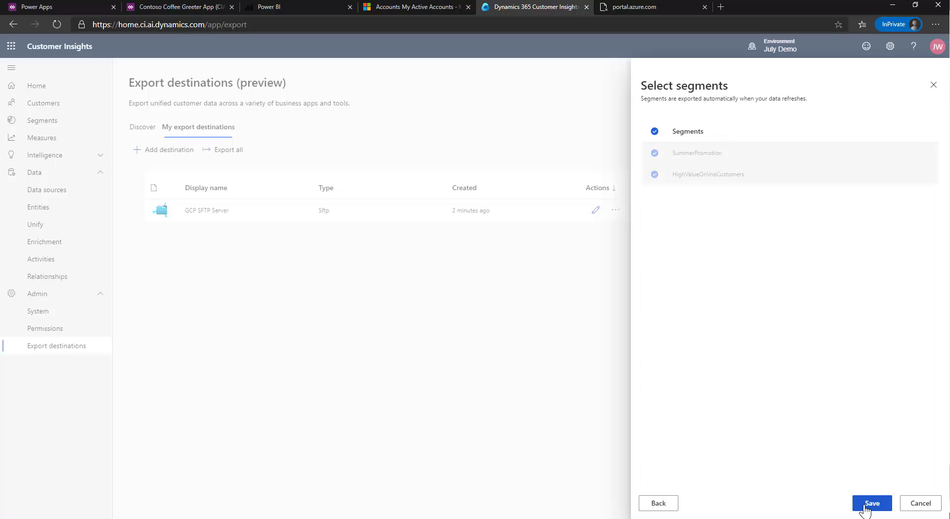
click(865, 508)
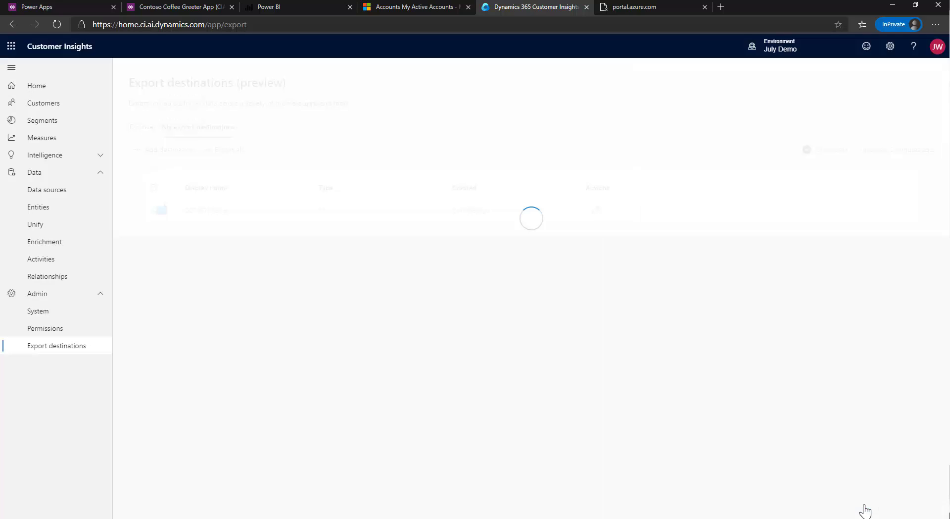
Step: Recheck the destination settings without changes, then export to GCP SFTP Server again
click(597, 210)
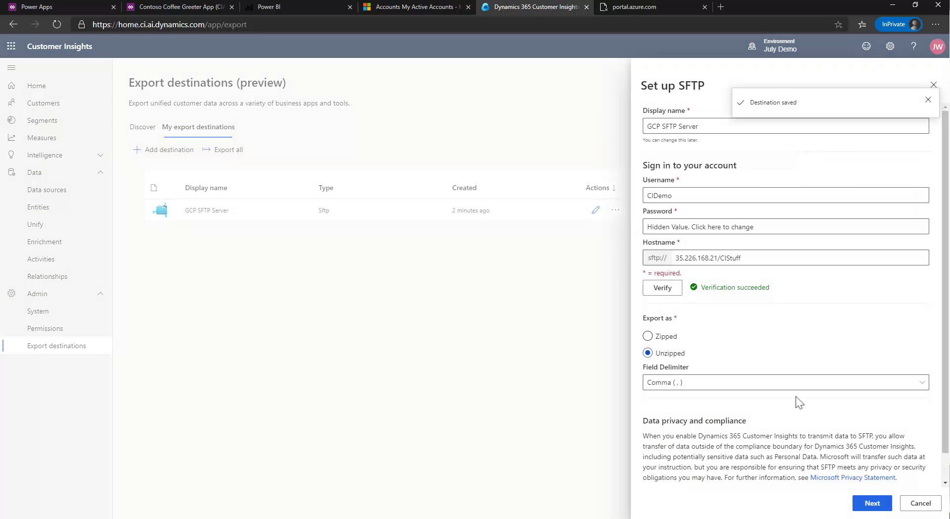
click(919, 502)
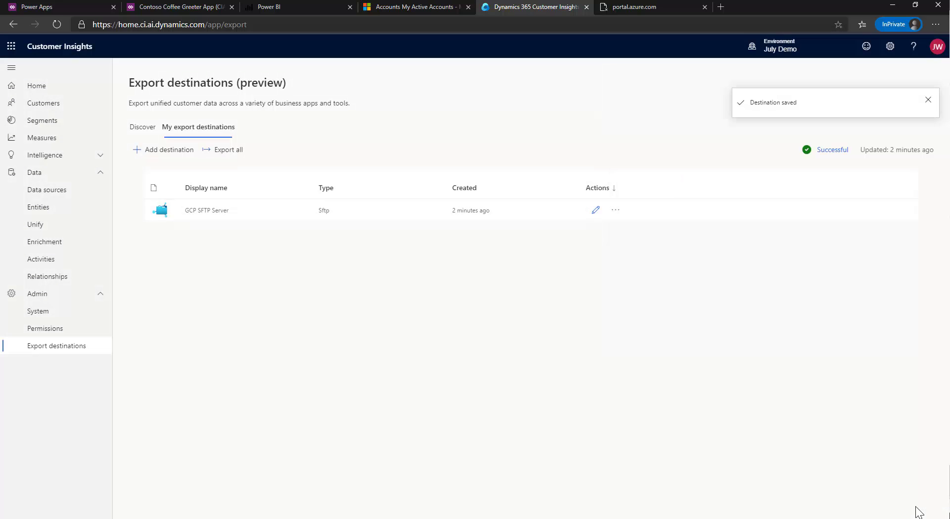
click(615, 211)
click(628, 227)
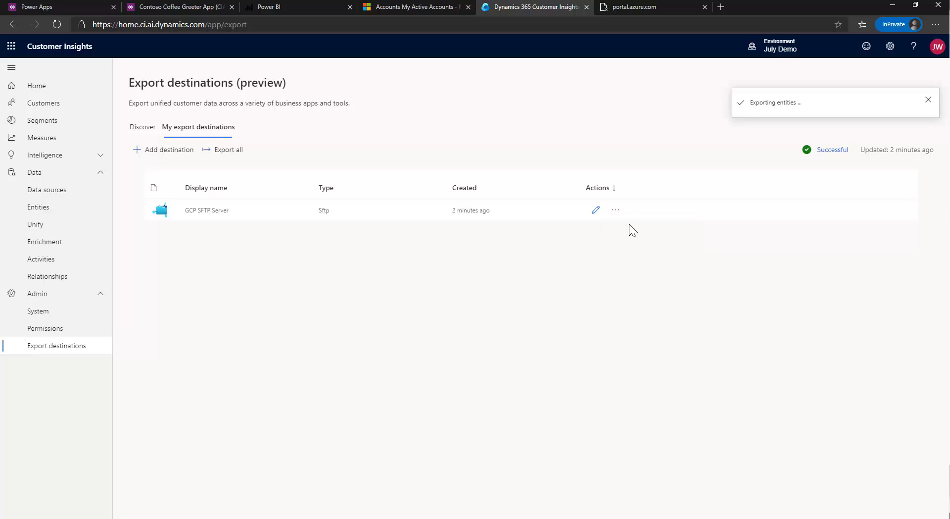